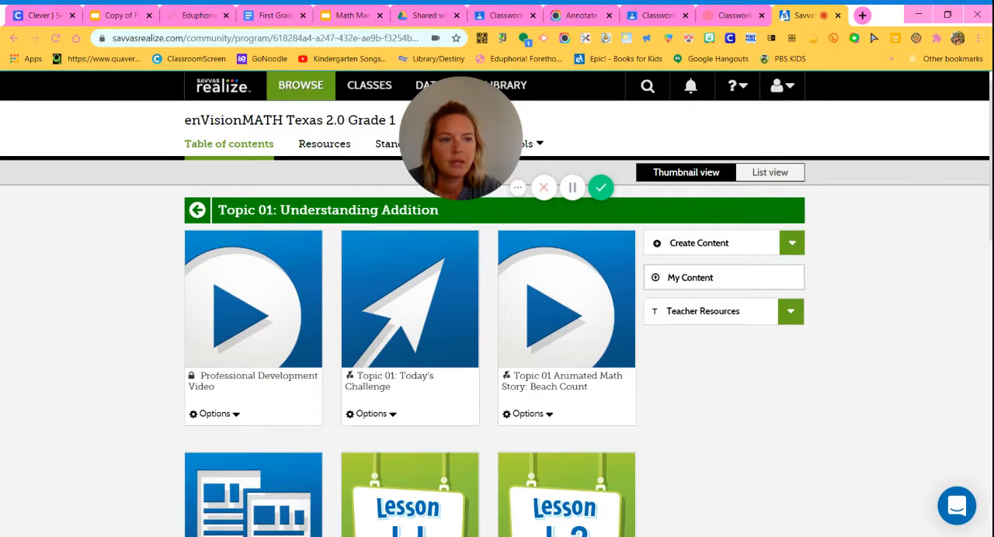
# Return from the Topic 01 lessons to the Table of Contents of enVisionMATH Texas 2.0 Grade 1.
pyautogui.scroll(-4, 497, 348)
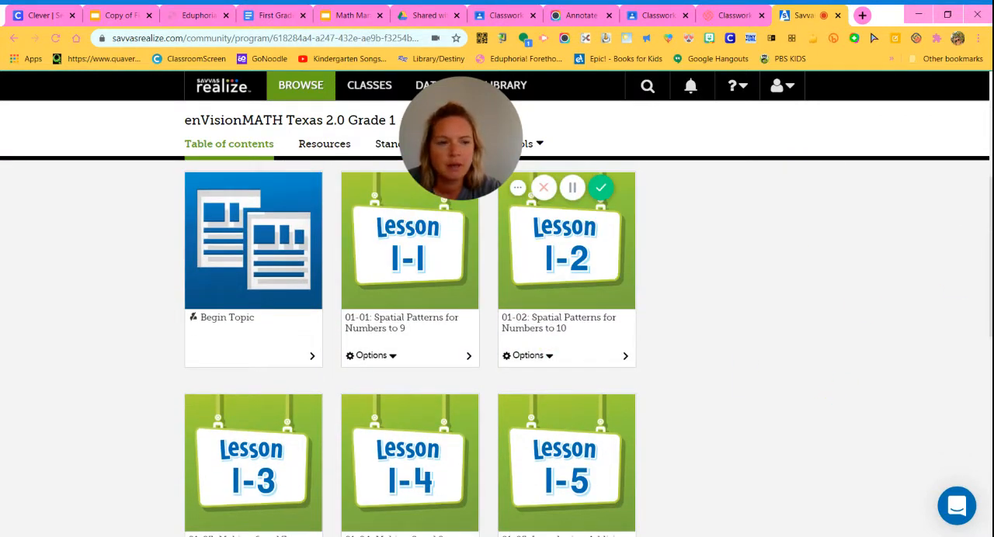
pyautogui.scroll(-3, 410, 351)
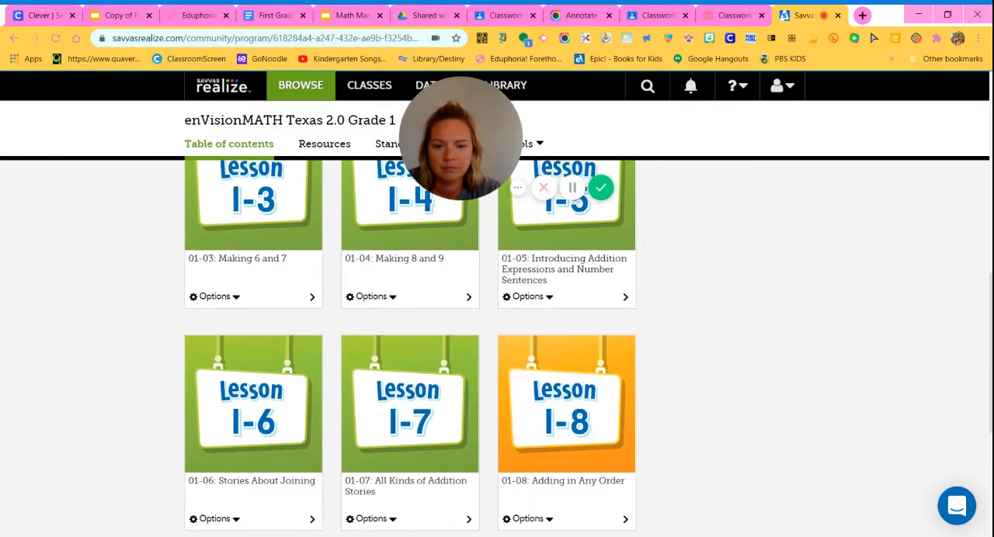
pyautogui.scroll(-3, 988, 417)
pyautogui.scroll(8, 980, 415)
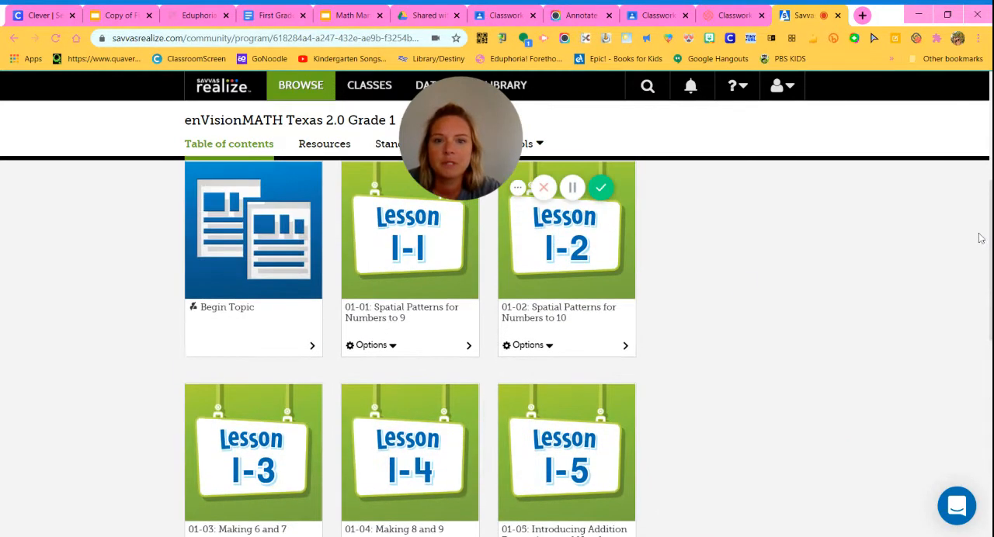
pyautogui.click(230, 151)
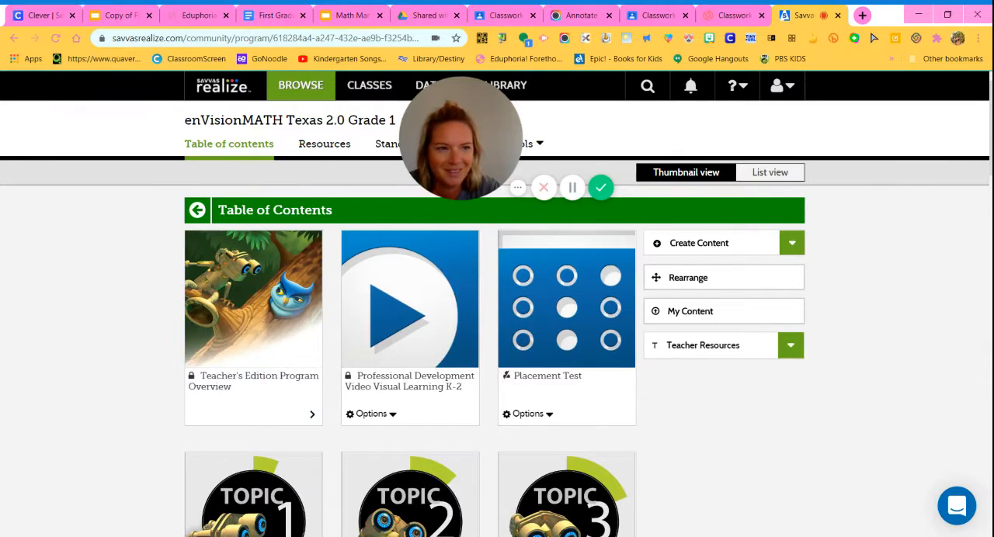
# Open Topic 04: Addition and Subtraction Facts to 12 from the program's table of contents.
pyautogui.scroll(-1, 555, 422)
pyautogui.scroll(-3, 410, 350)
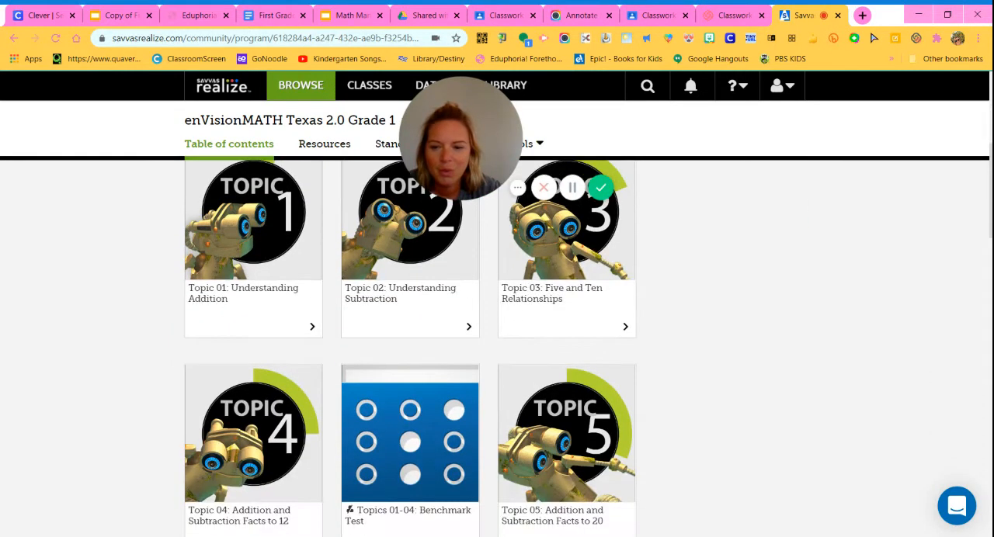
pyautogui.scroll(-3, 497, 349)
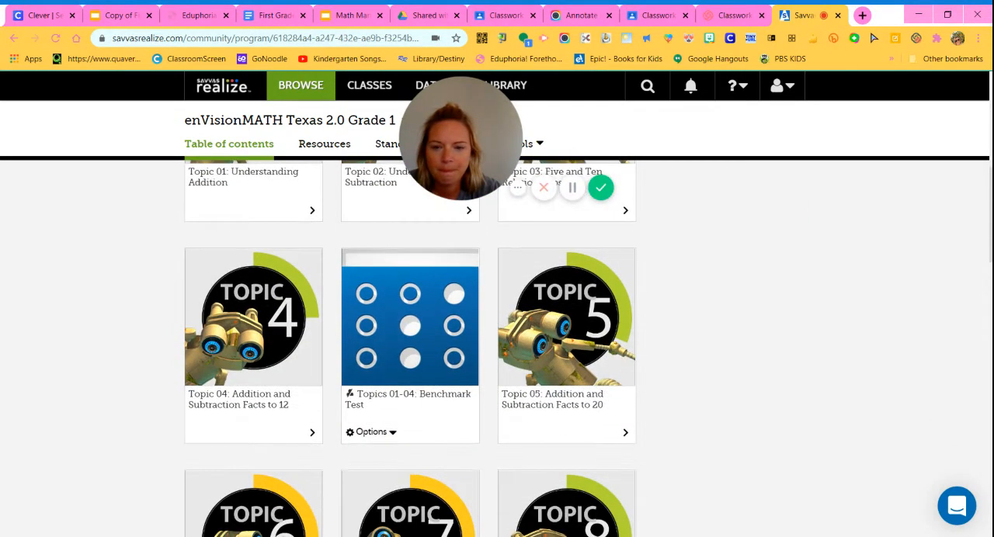
pyautogui.scroll(-1, 988, 210)
pyautogui.scroll(3, 988, 210)
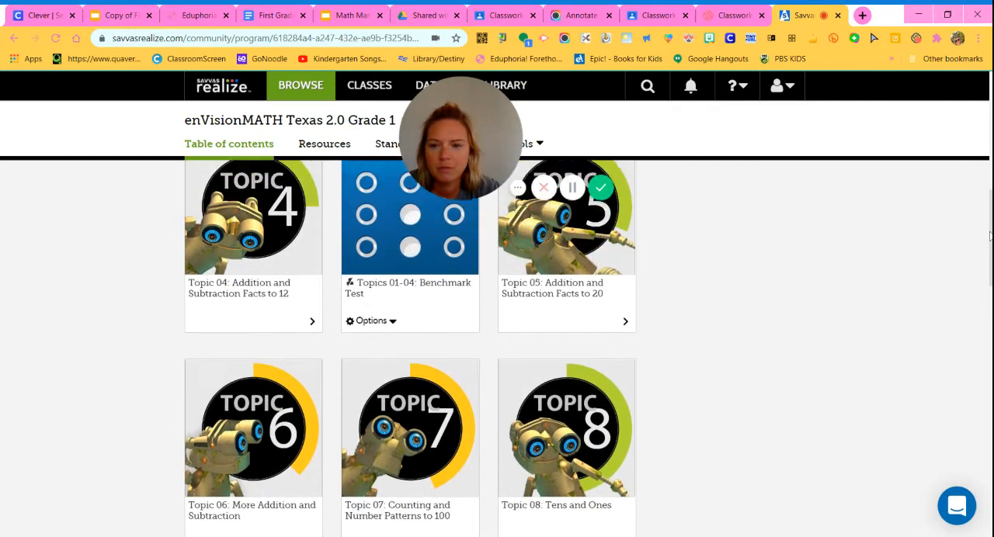
pyautogui.scroll(1, 988, 210)
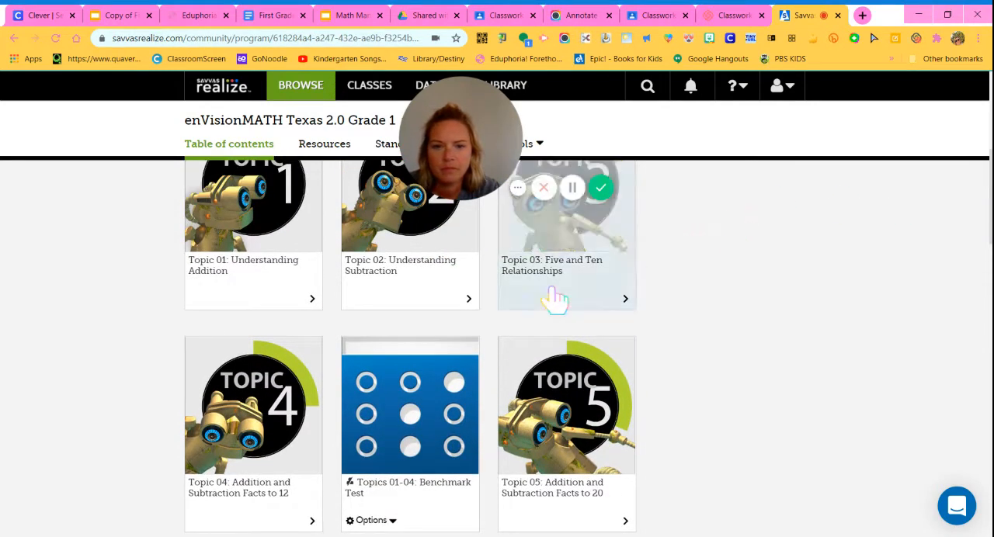
pyautogui.click(268, 427)
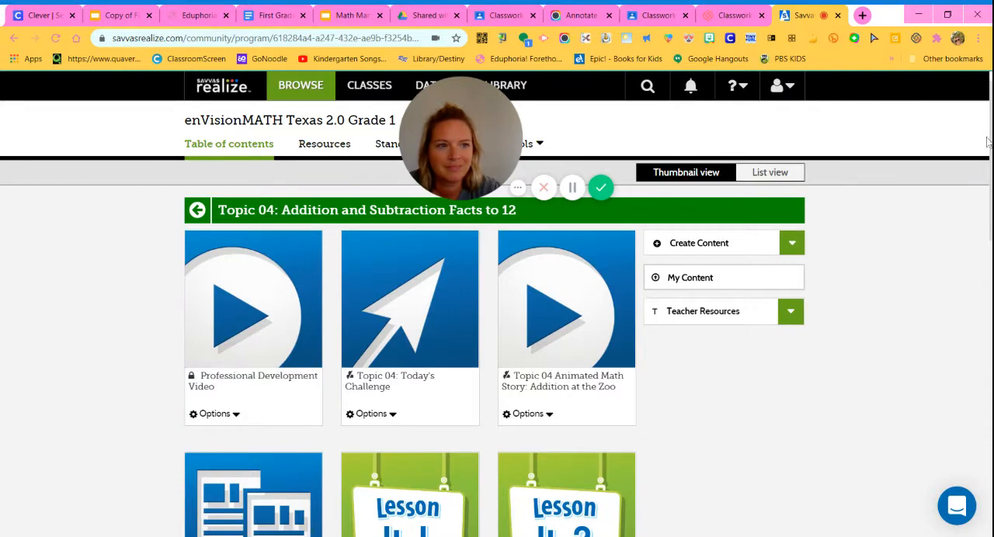
# Open lesson 04-02: Doubles within Topic 04.
pyautogui.scroll(-2, 989, 143)
pyautogui.scroll(-1, 497, 349)
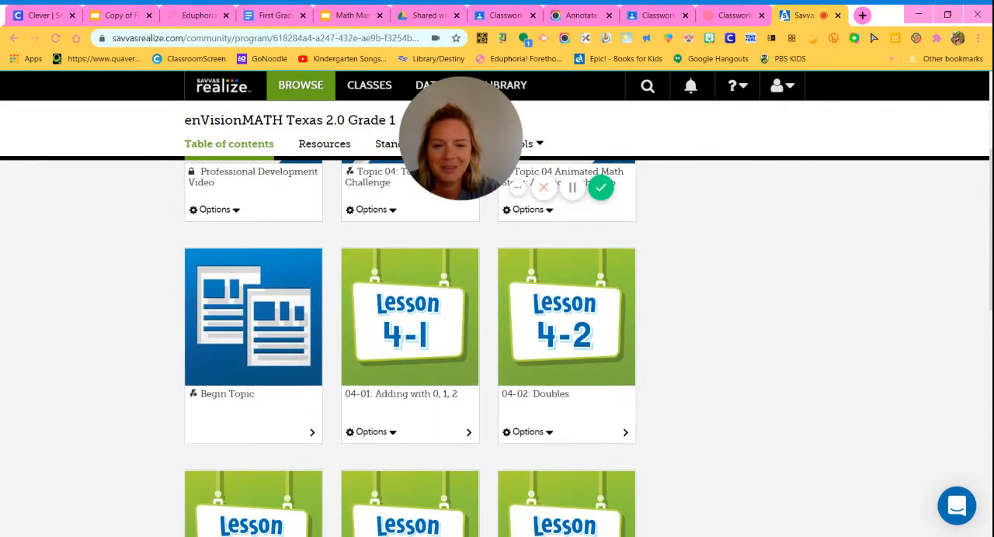
pyautogui.scroll(-1, 497, 350)
pyautogui.scroll(-1, 989, 224)
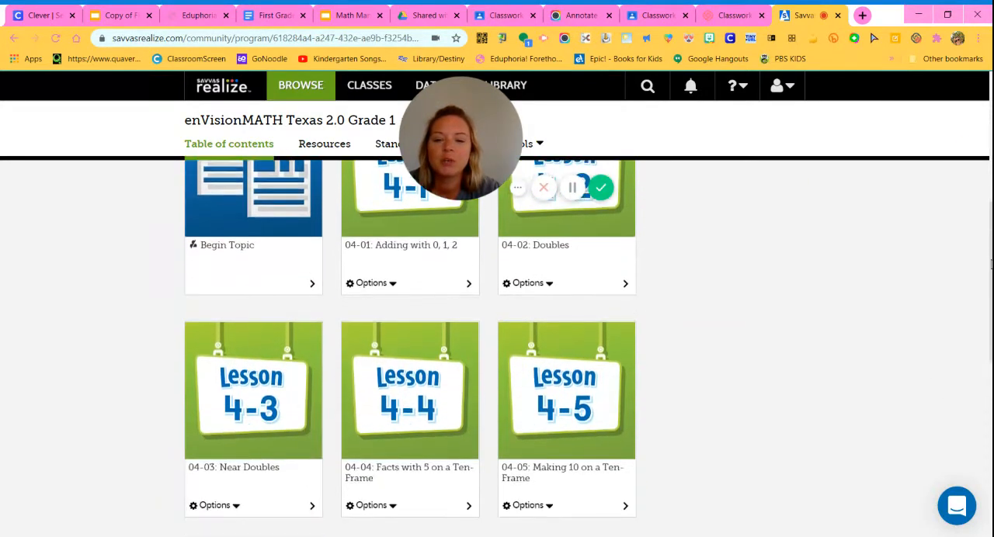
pyautogui.scroll(1, 989, 224)
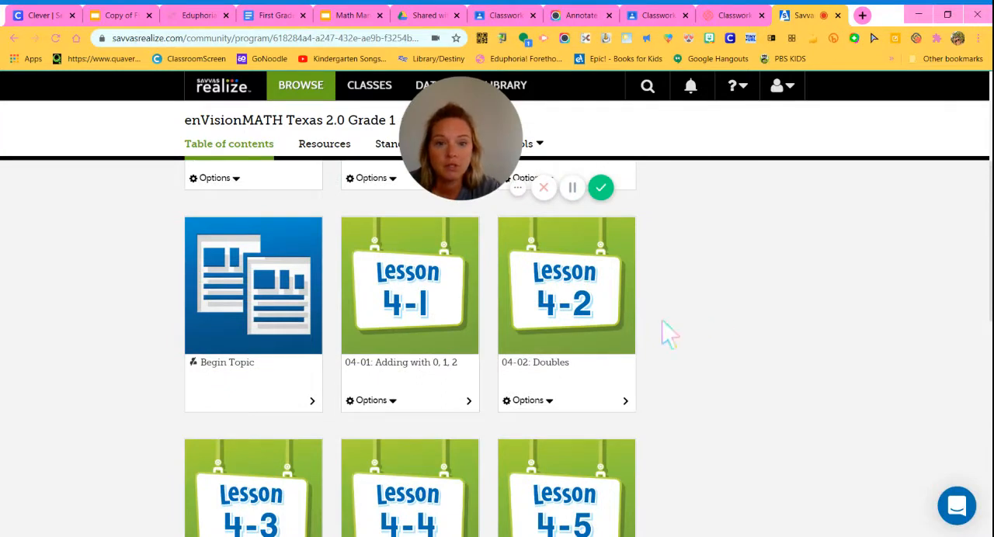
pyautogui.click(587, 319)
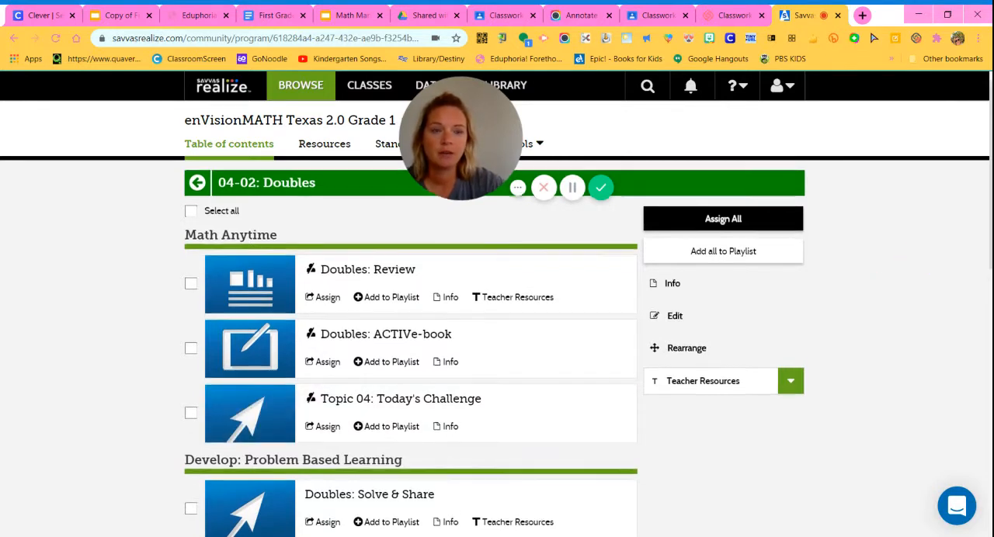
pyautogui.scroll(-1, 495, 348)
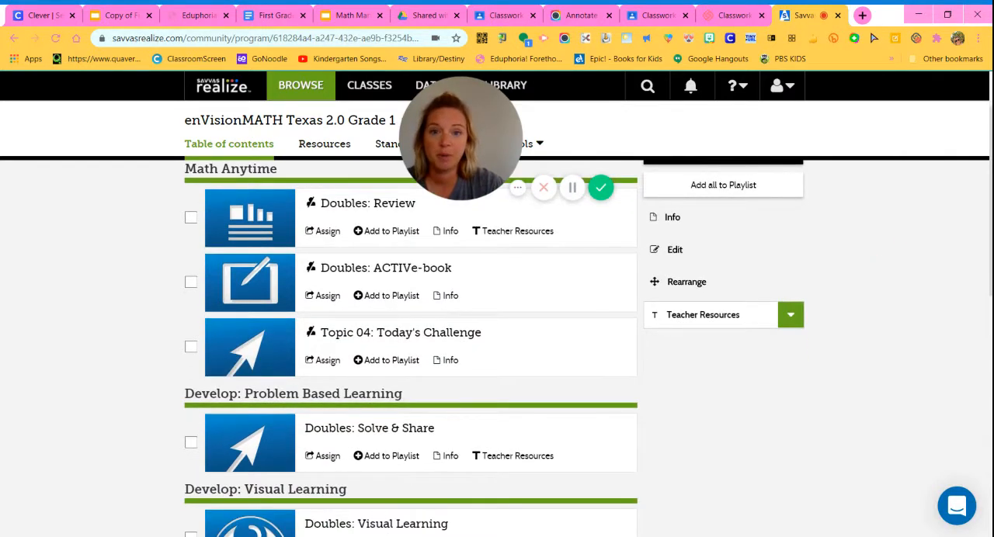
pyautogui.scroll(-1, 940, 199)
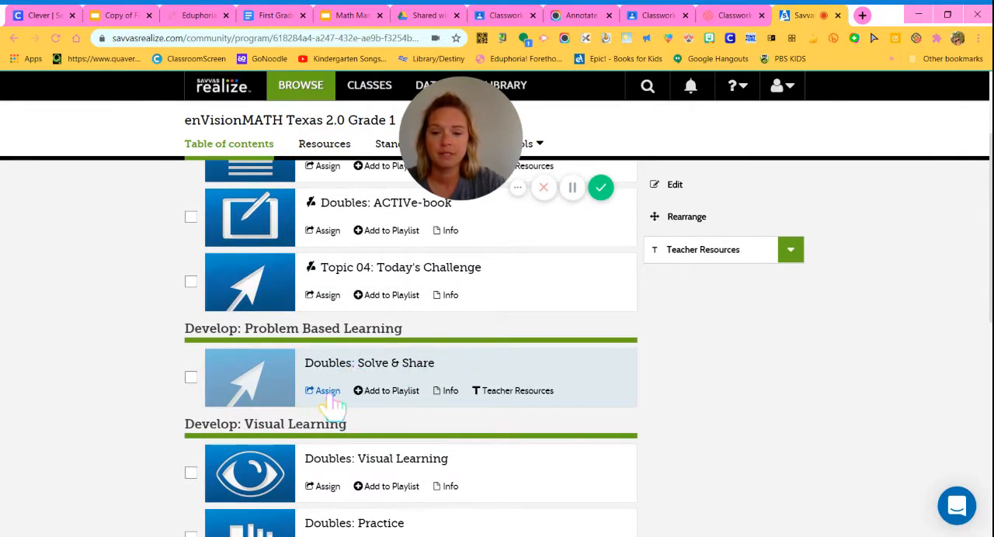
pyautogui.click(190, 378)
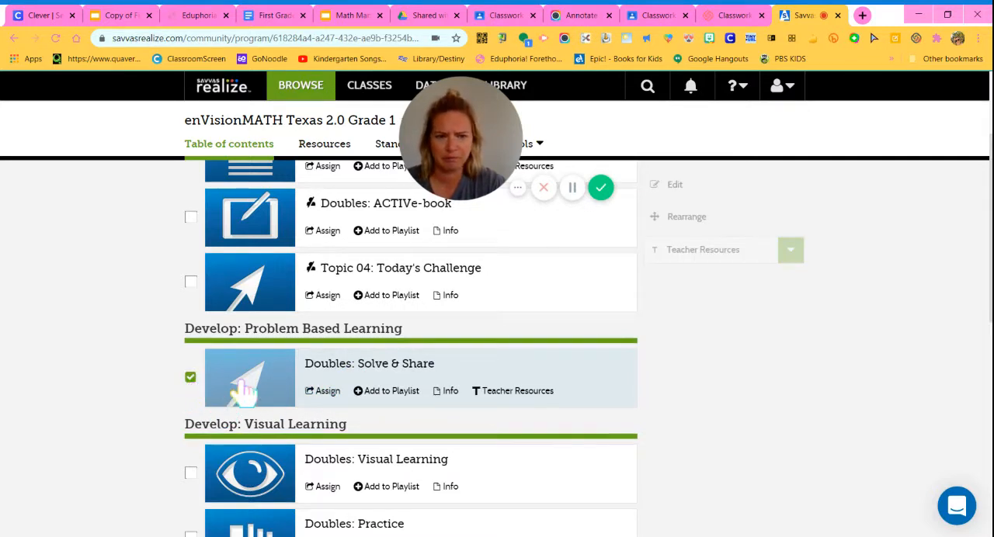
pyautogui.click(324, 392)
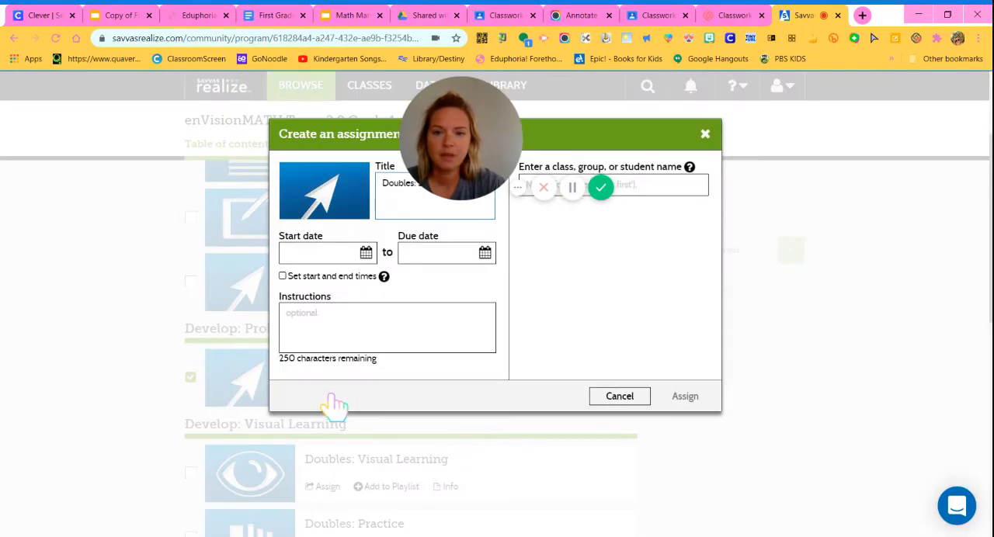
pyautogui.moveTo(504, 139); pyautogui.dragTo(197, 121)
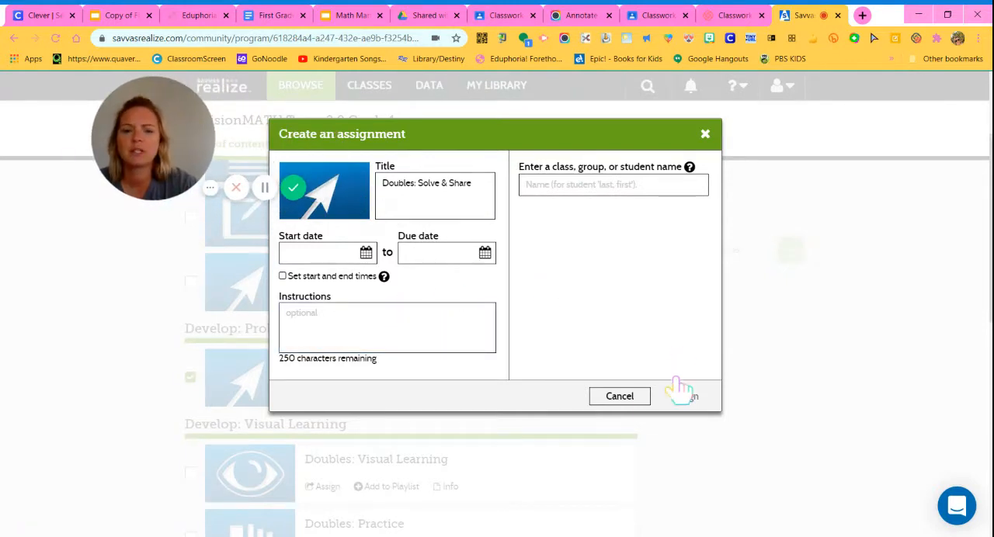
pyautogui.click(639, 398)
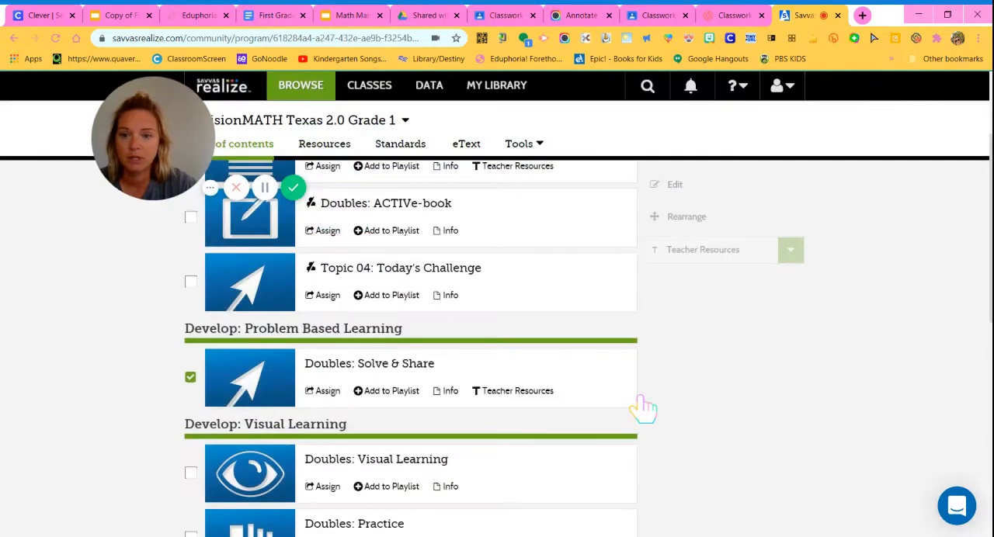
pyautogui.click(191, 377)
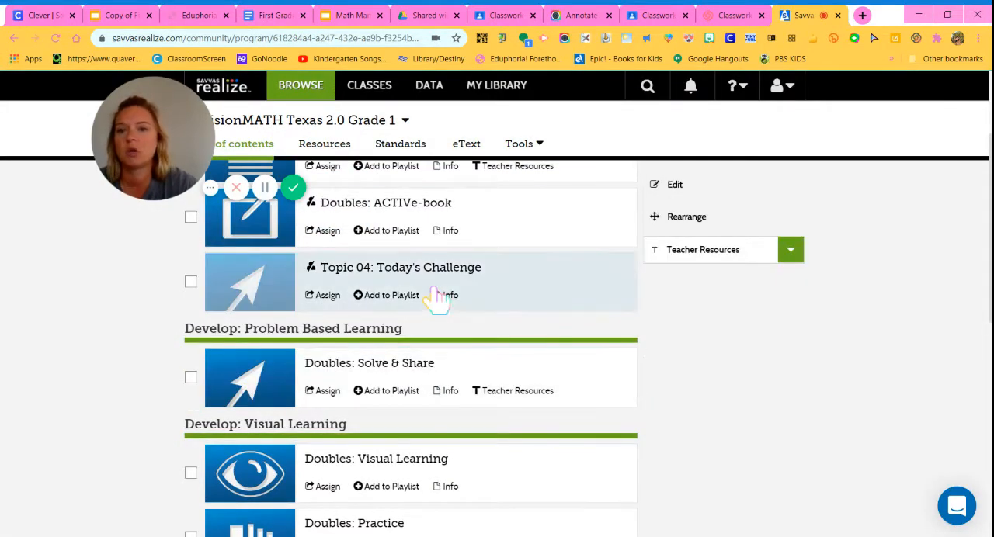
# Start an assignment for Doubles: ACTIVe-book and add "Math Assignment" on a second line of its title.
pyautogui.click(189, 218)
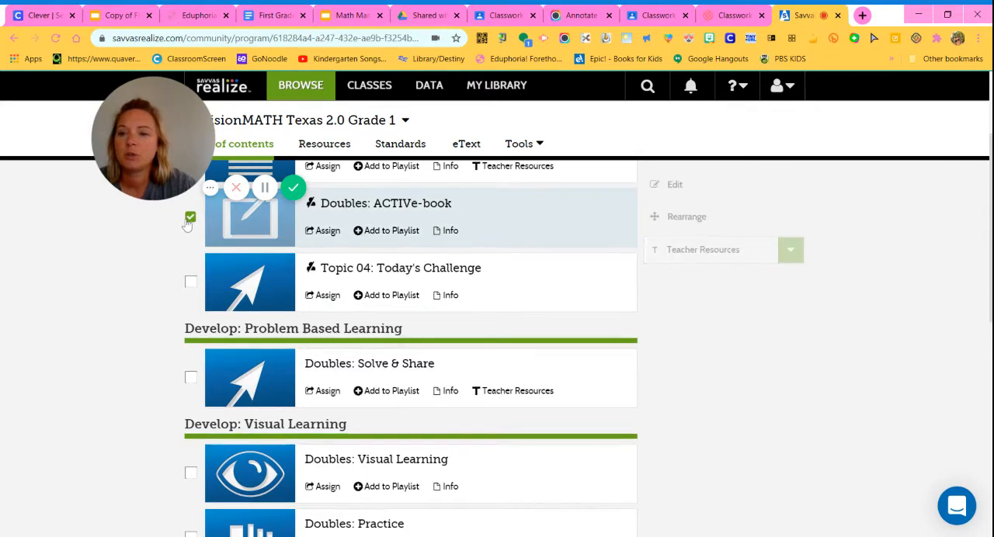
pyautogui.click(327, 234)
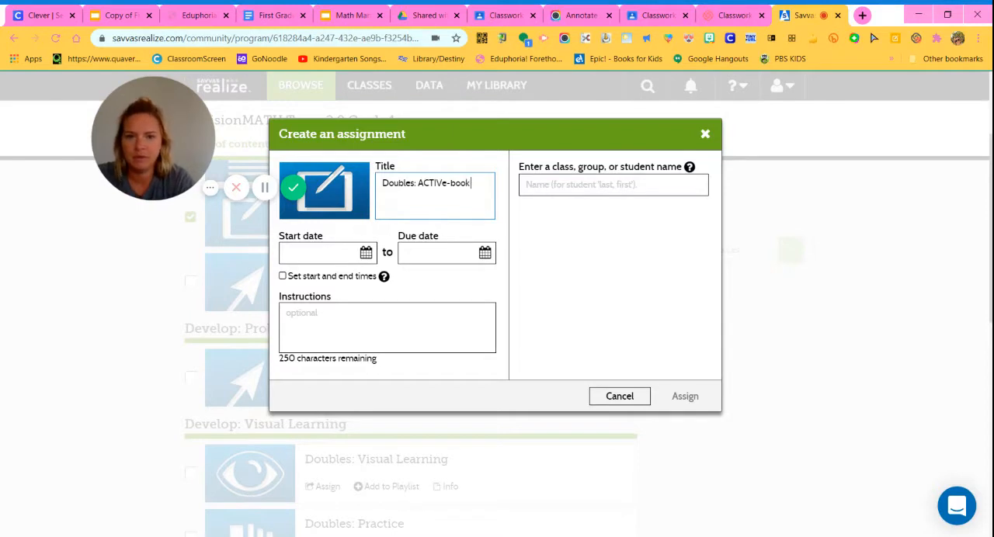
pyautogui.write('Math Assignm')
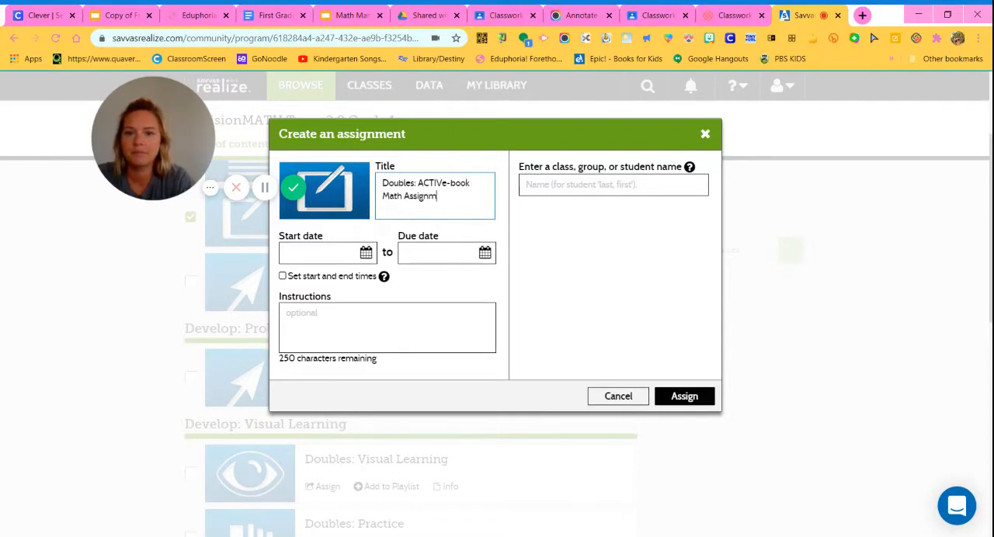
pyautogui.write('ent')
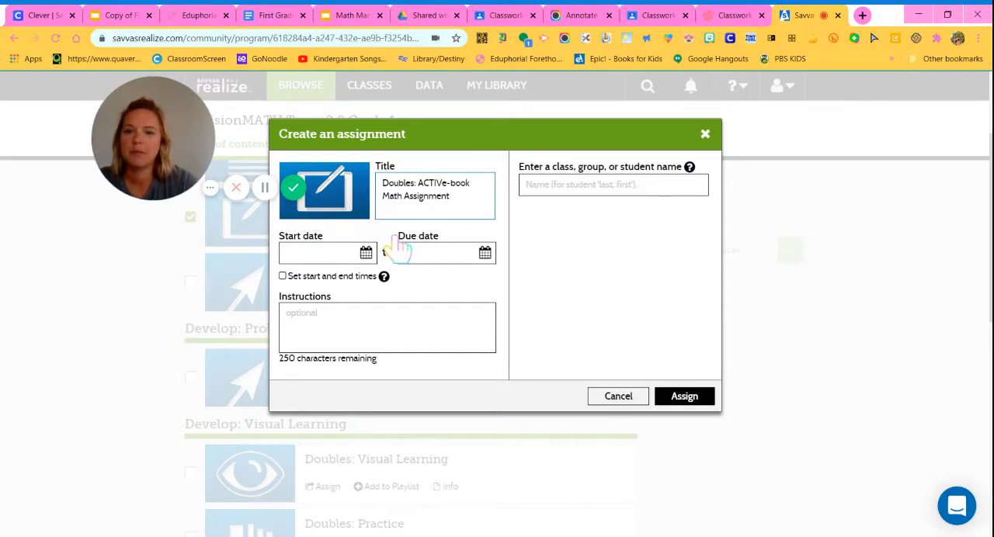
# Set the assignment's start date and due date to 09/25/2020 and enable start and end times.
pyautogui.click(367, 254)
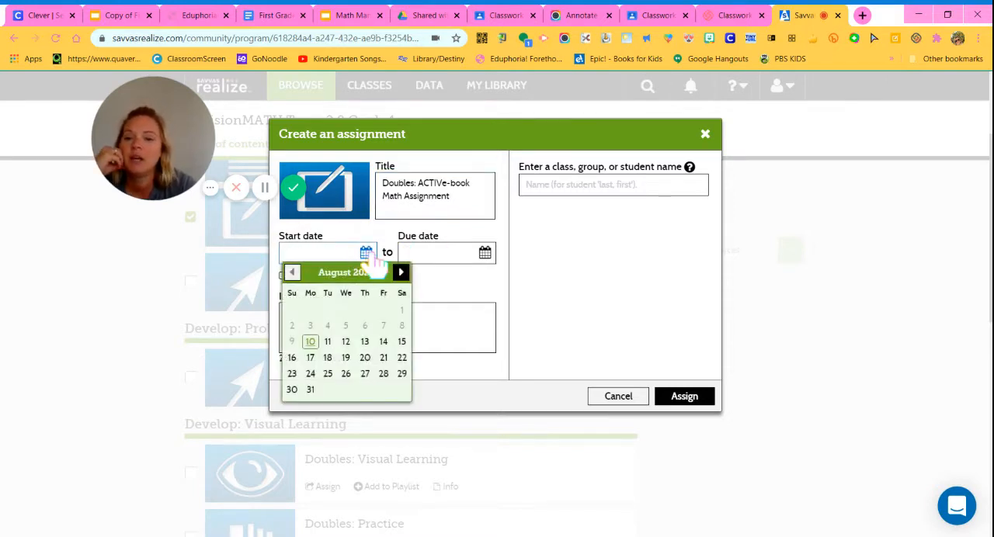
pyautogui.click(400, 273)
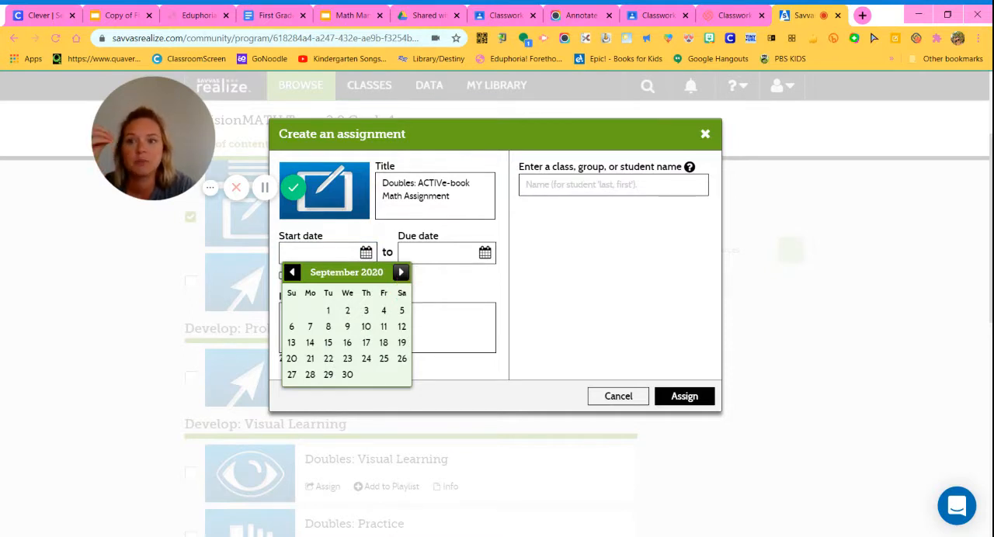
pyautogui.click(383, 362)
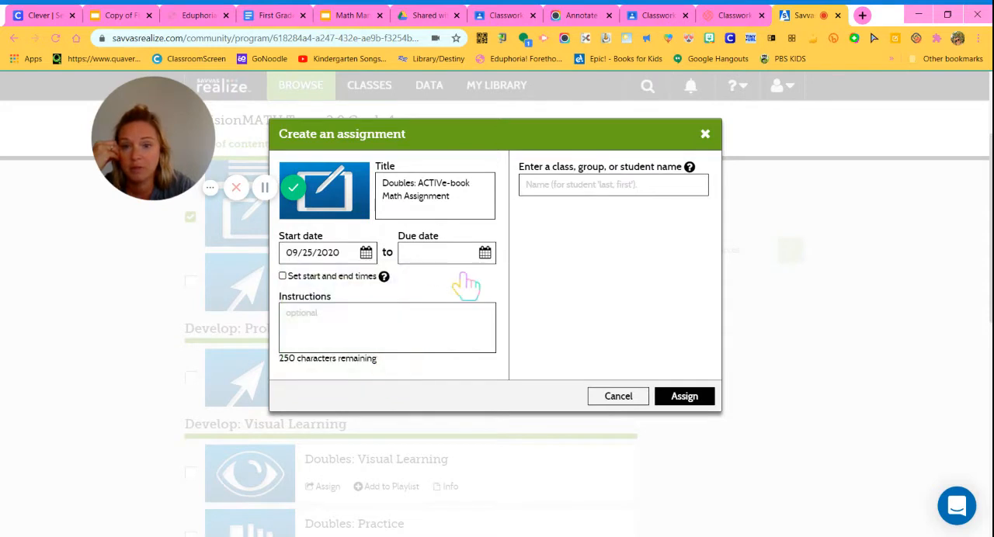
pyautogui.click(485, 255)
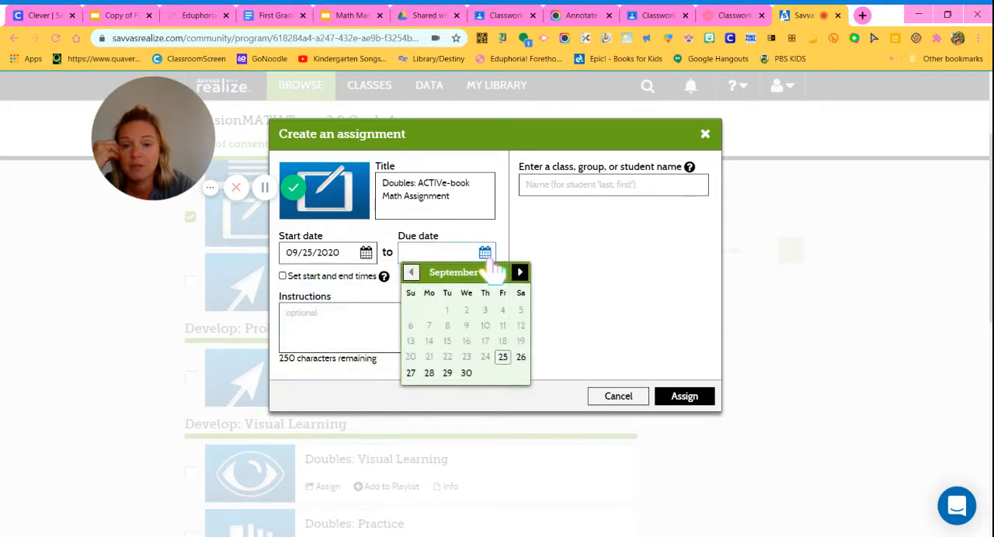
pyautogui.click(507, 354)
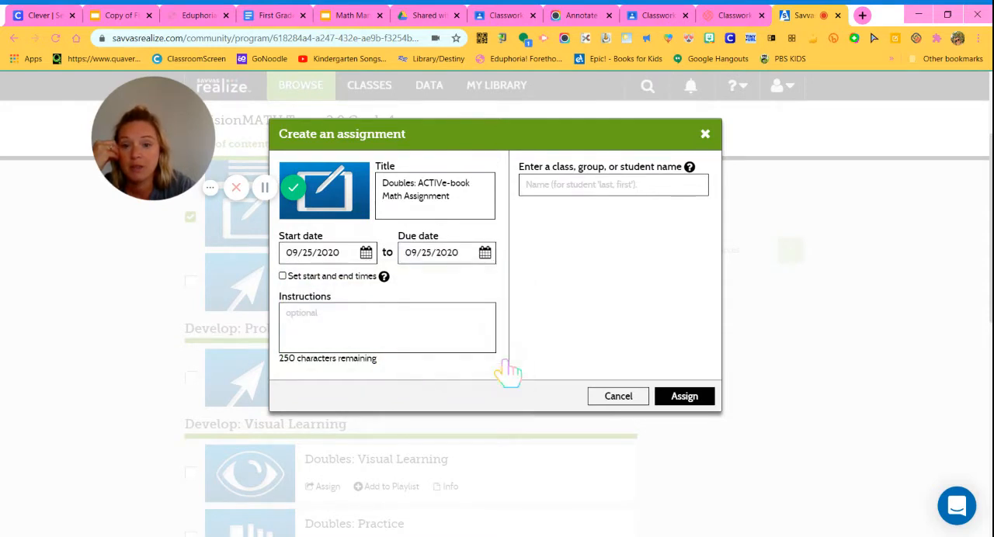
pyautogui.click(282, 277)
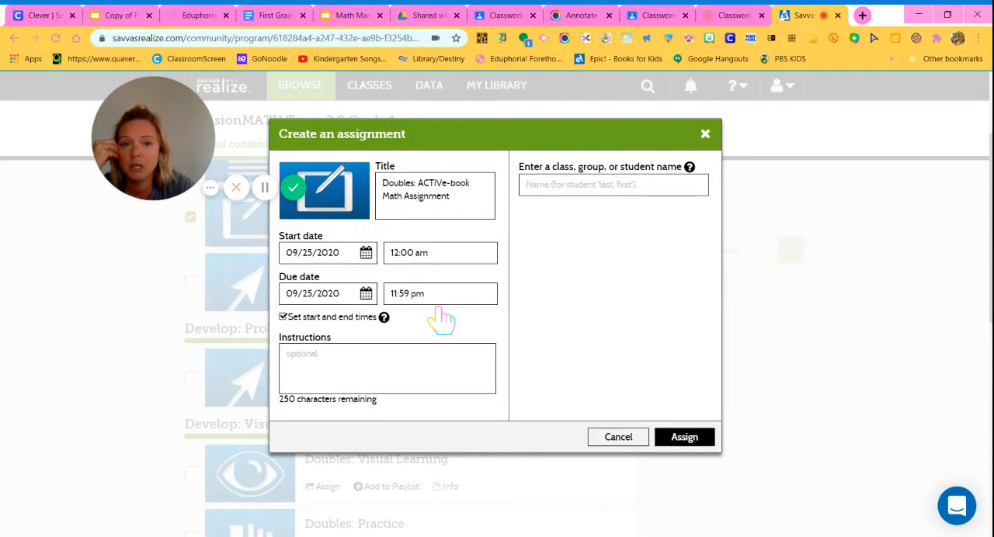
# Choose the class Rocket Remote: 1st Grade as the recipient of the assignment.
pyautogui.click(582, 184)
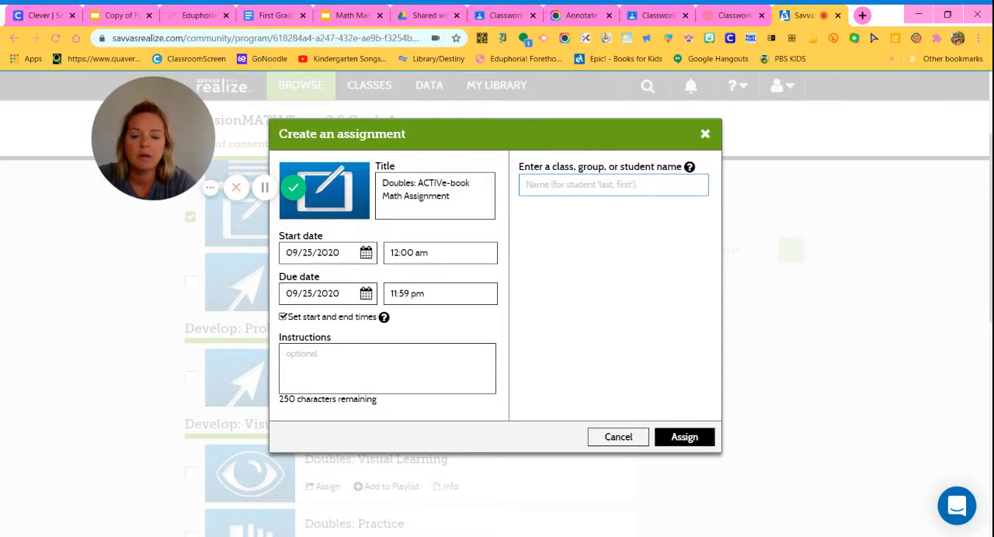
pyautogui.write('g')
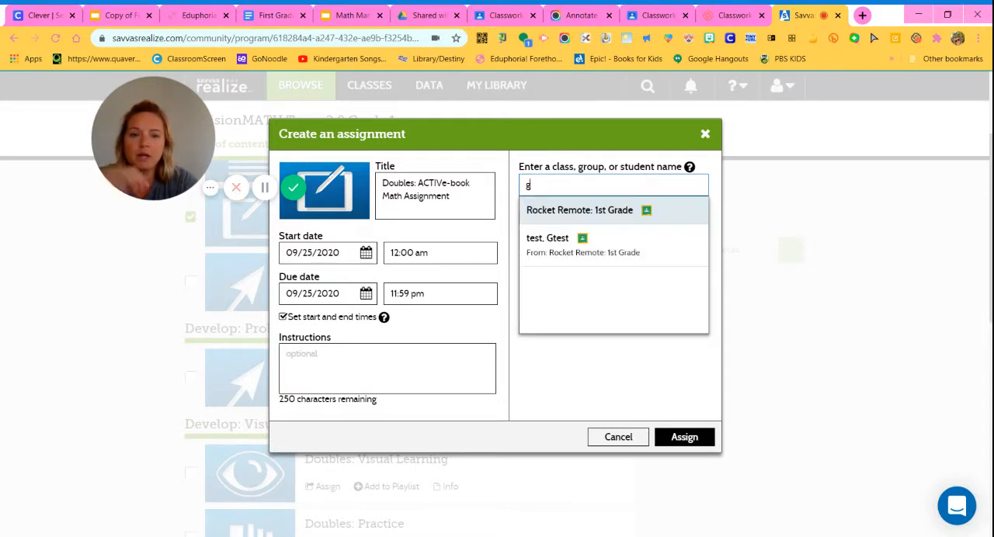
pyautogui.click(568, 217)
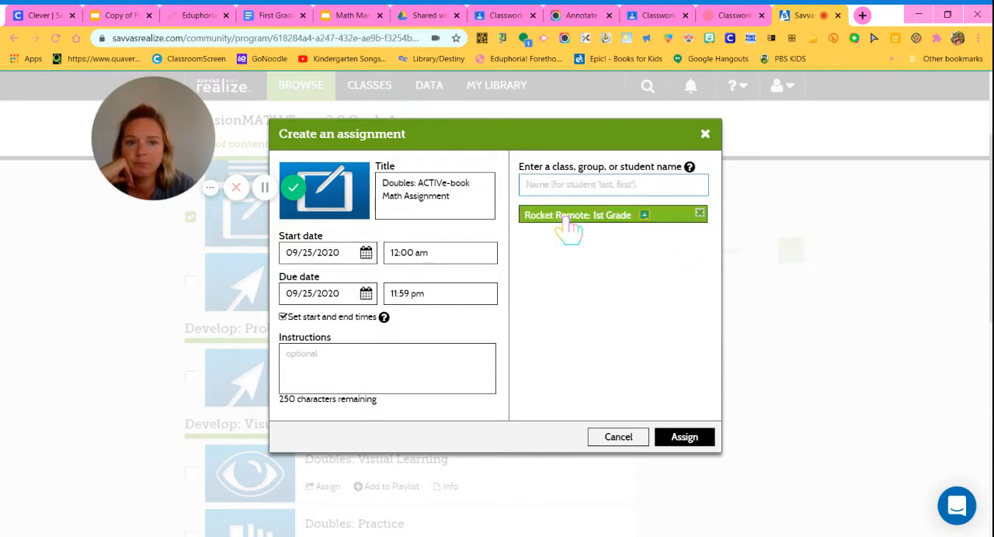
# Enter the instructions "1. Complete the following assignments on pages" and assign the activity to the class.
pyautogui.click(445, 375)
pyautogui.write('1. ')
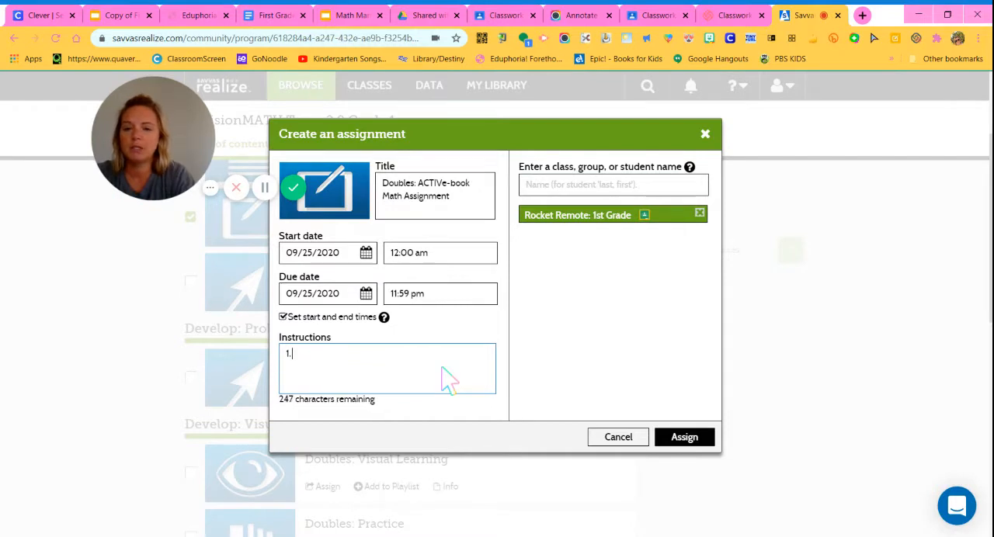
pyautogui.write('Complete the follliwn')
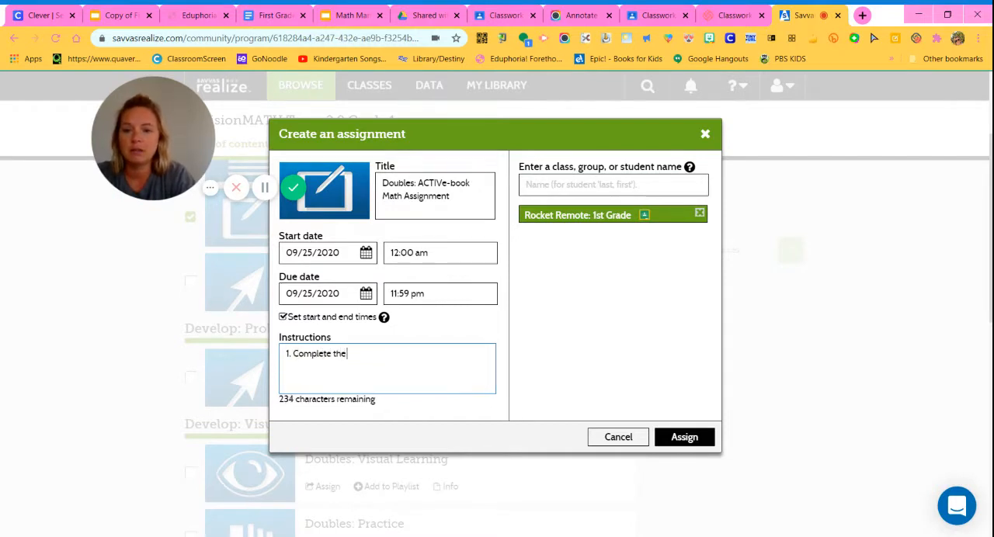
pyautogui.press('BackSpace')
pyautogui.press('BackSpace')
pyautogui.press('BackSpace')
pyautogui.press('BackSpace')
pyautogui.press('BackSpace')
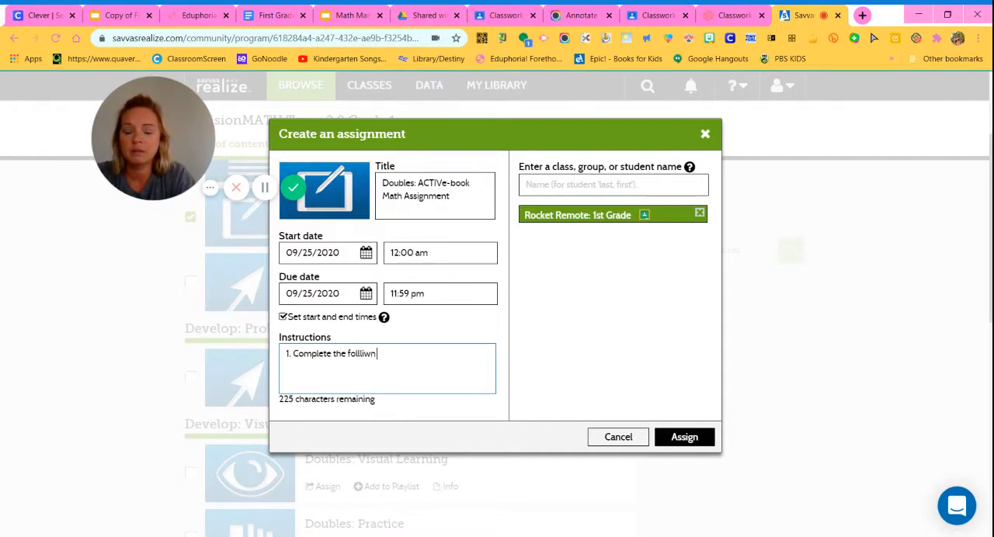
pyautogui.write('low')
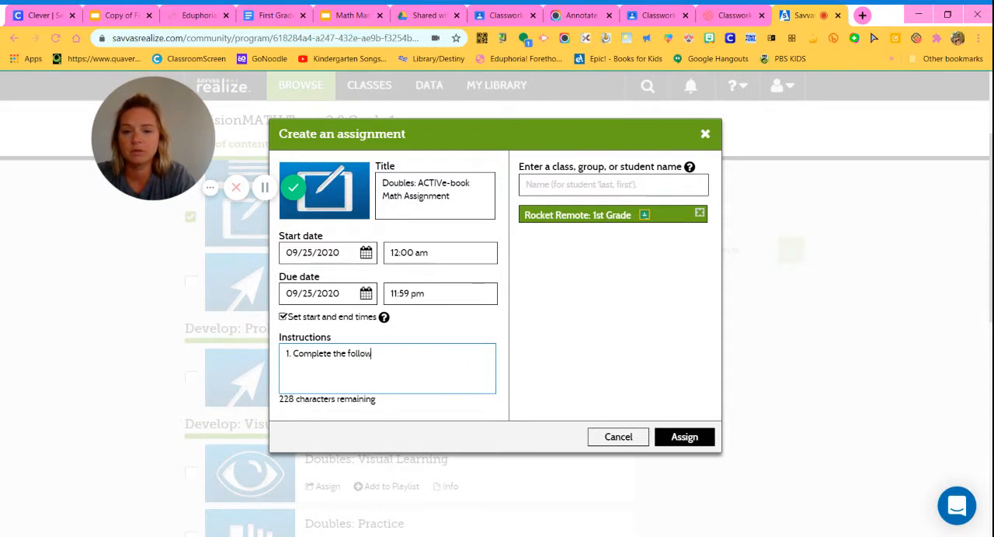
pyautogui.write('ing assignment')
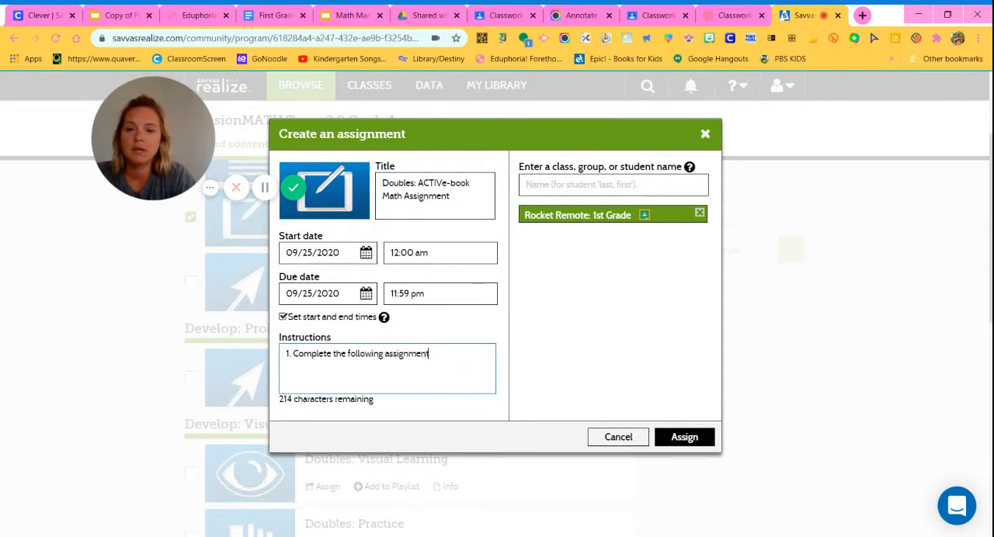
pyautogui.write('s cn pages.')
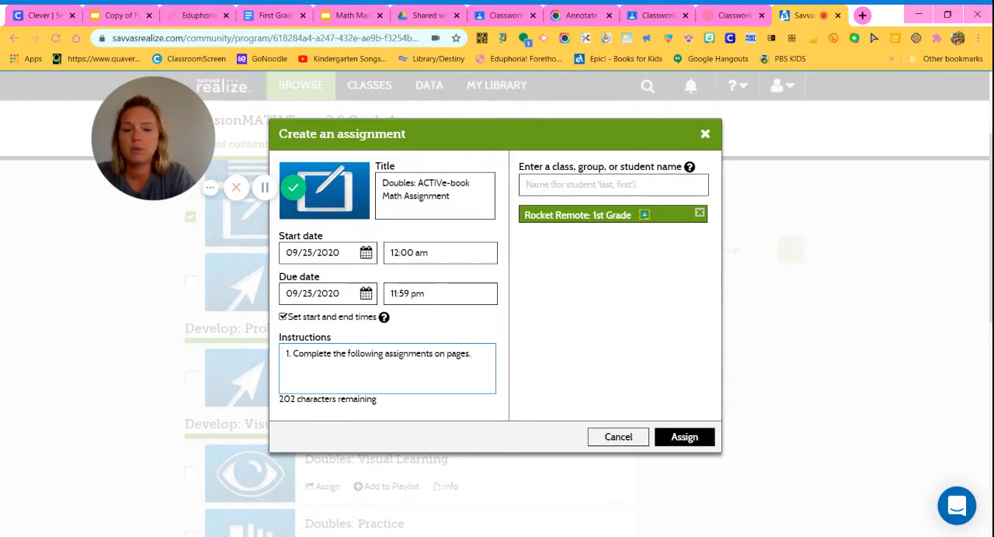
pyautogui.press('BackSpace')
pyautogui.press('BackSpace')
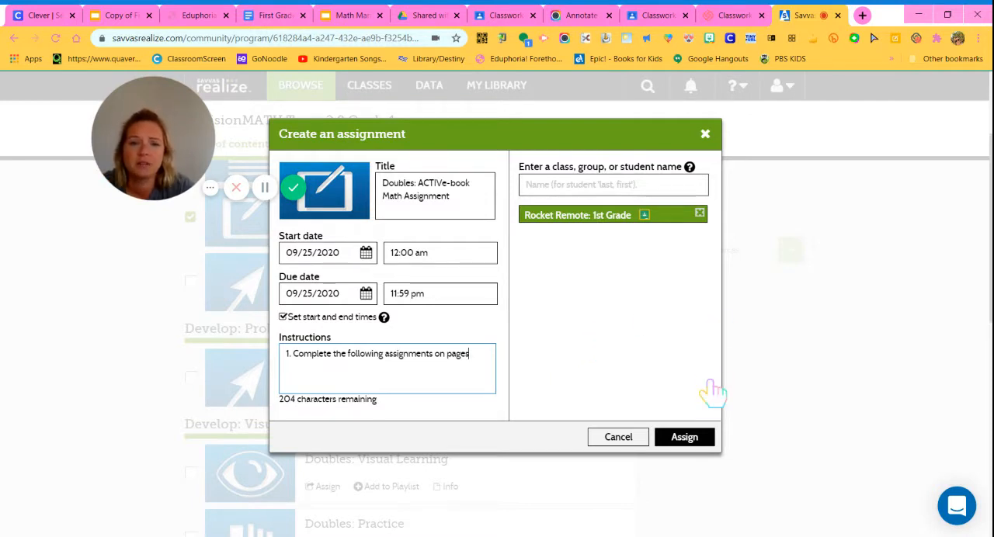
pyautogui.click(704, 441)
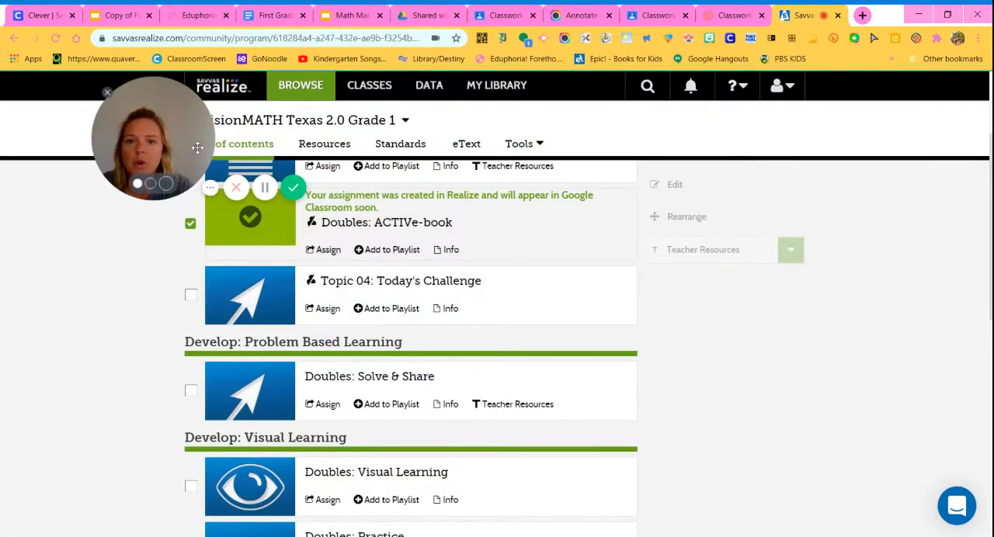
# Open the Doubles: ACTIVe-book activity from the lesson's contents.
pyautogui.moveTo(177, 150); pyautogui.dragTo(366, 109)
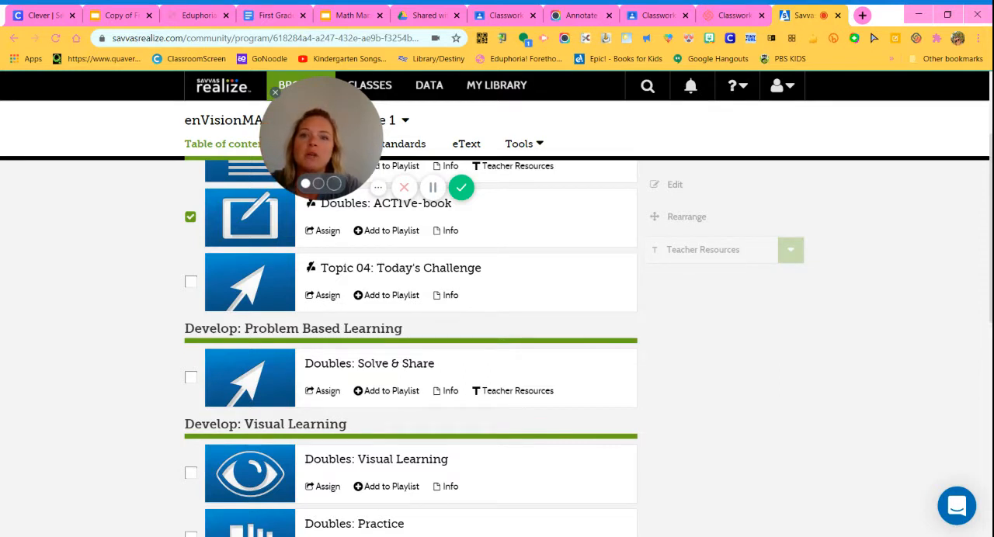
pyautogui.click(409, 214)
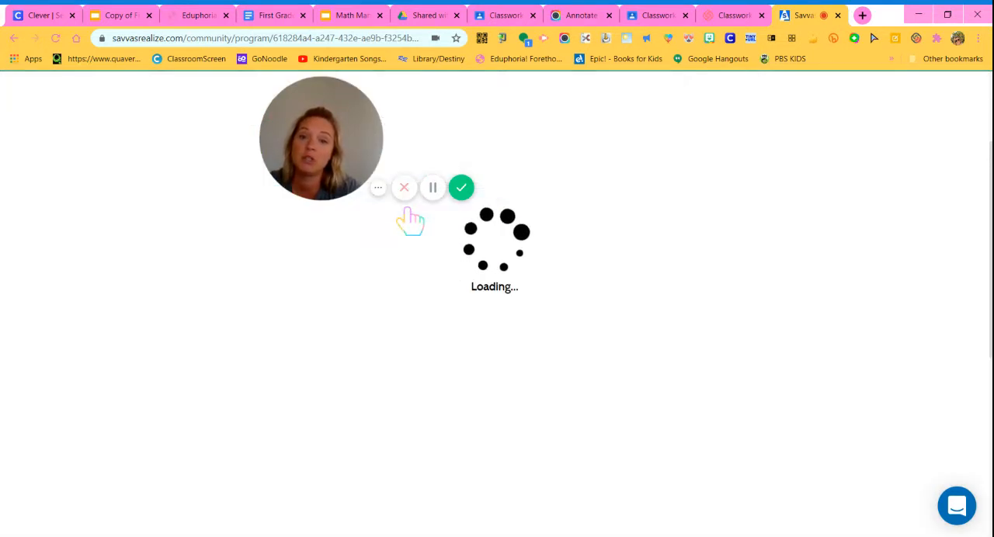
pyautogui.click(654, 229)
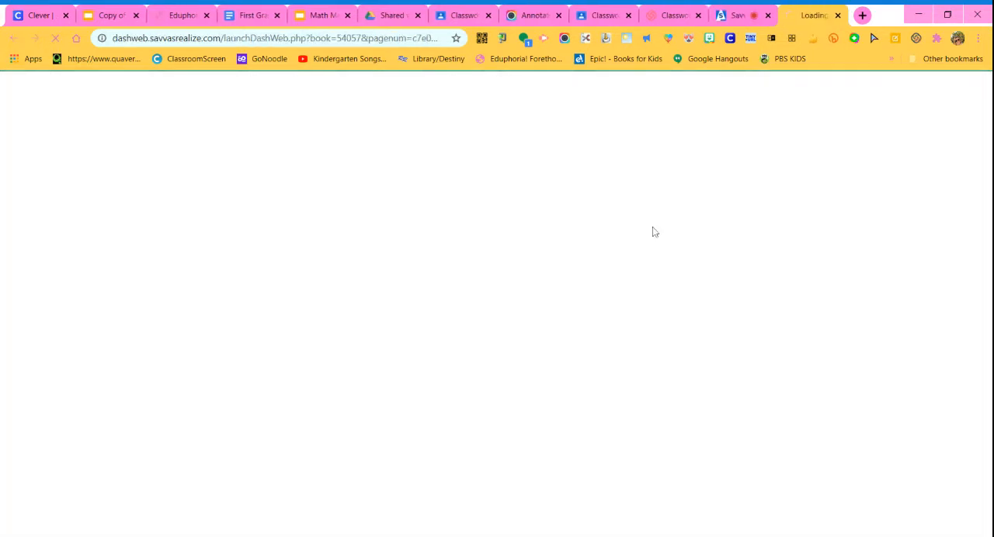